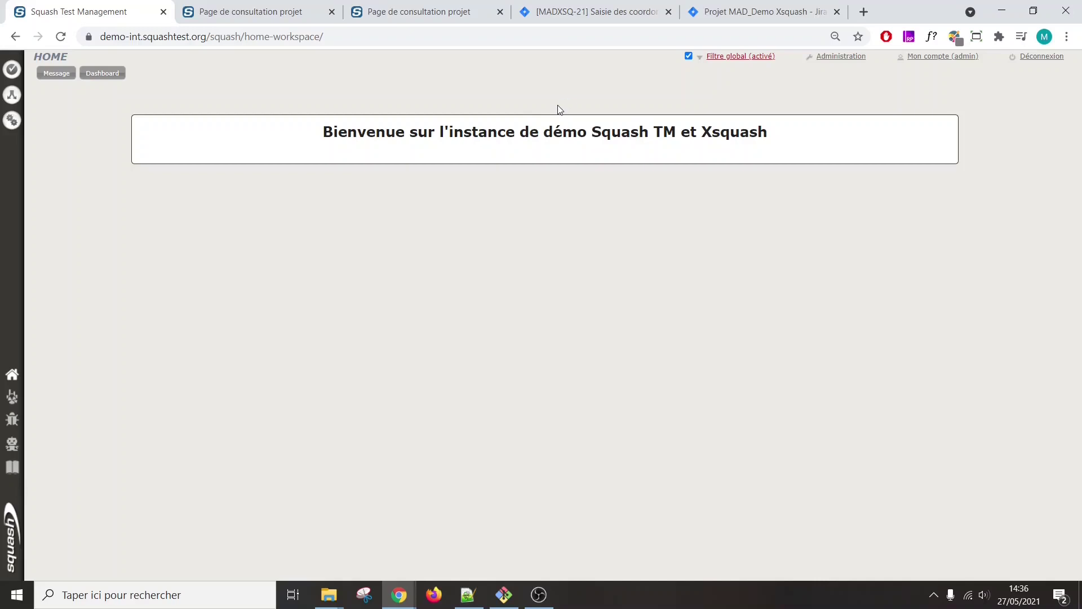
Step: Examine the Jira Xsquash bugtracker's connection and authentication settings in the administration area, and return to the administration home page
{"action": "left_click", "coordinate": [838, 57]}
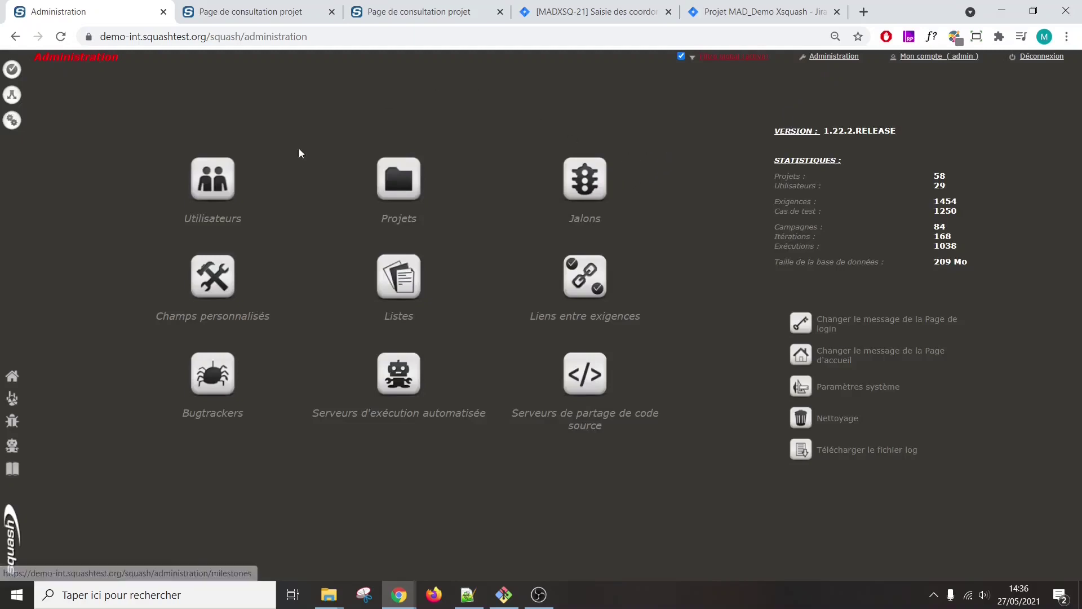
{"action": "left_click", "coordinate": [207, 374]}
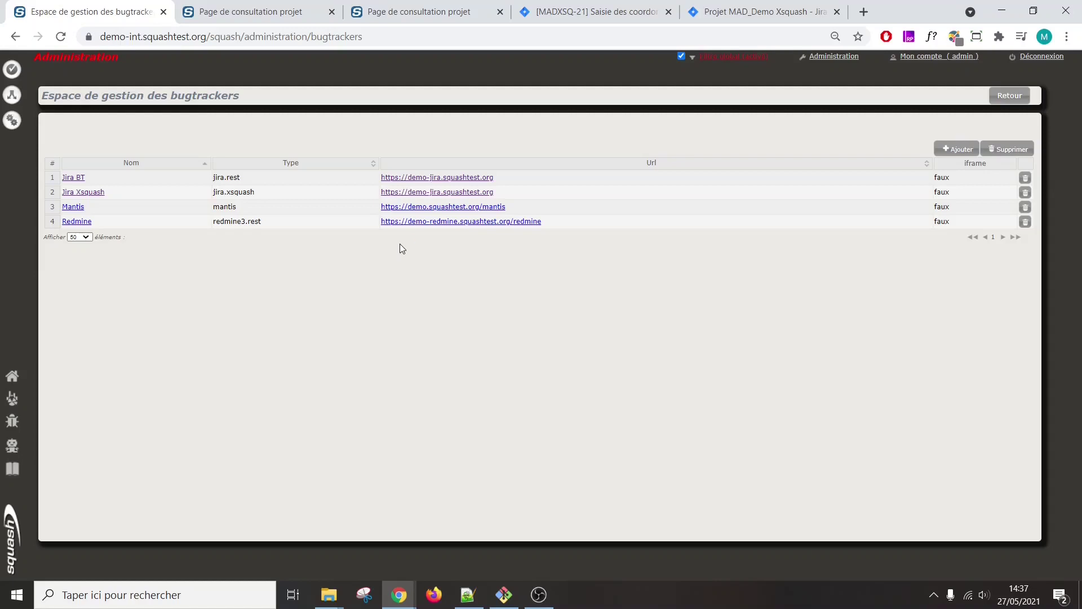
{"action": "left_click", "coordinate": [75, 192]}
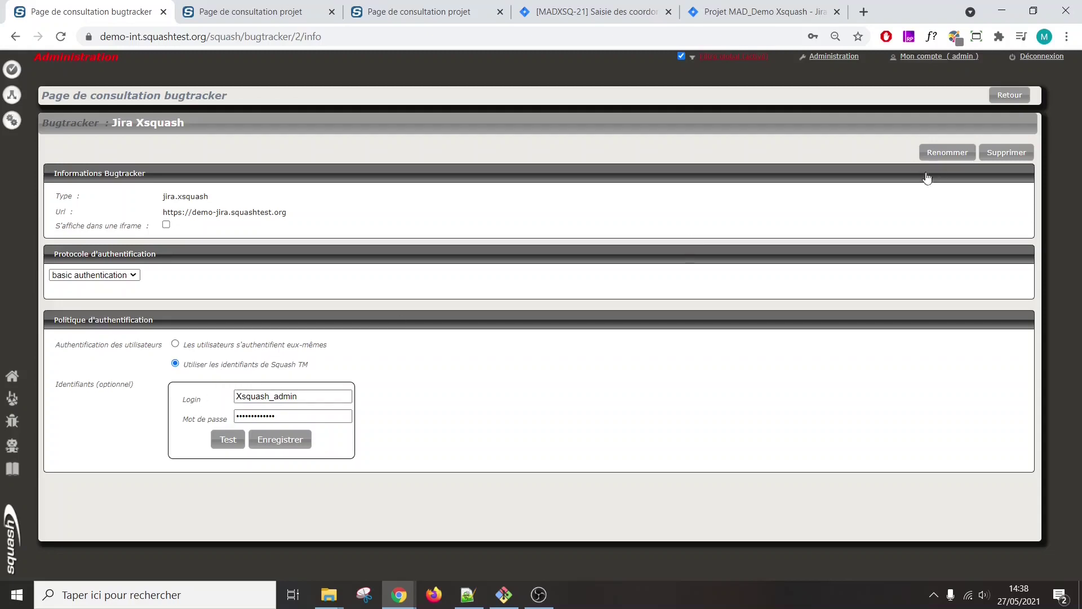
{"action": "left_click", "coordinate": [833, 58]}
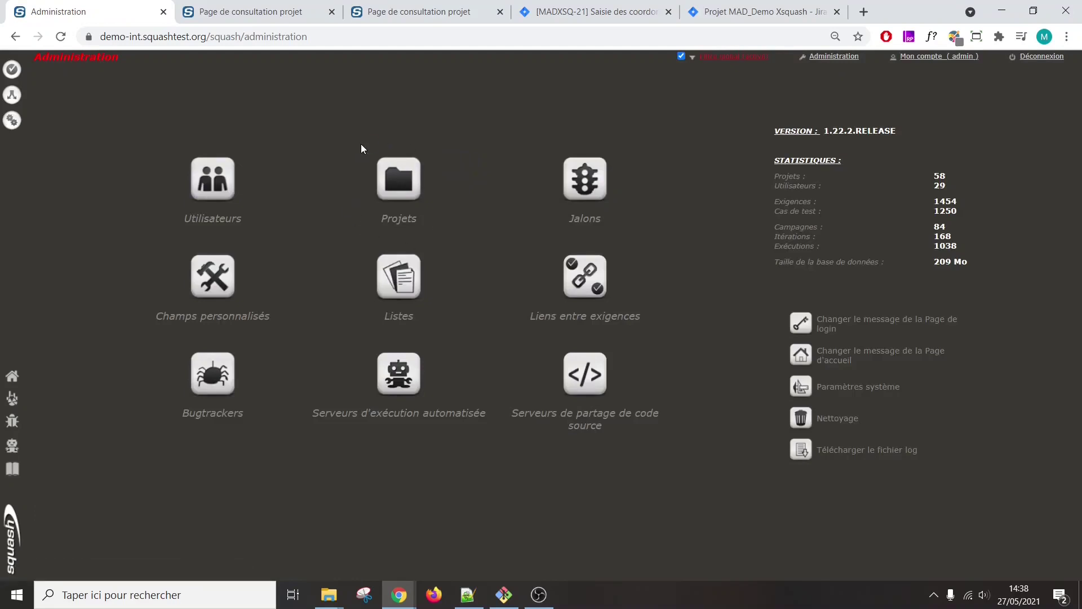
Step: Open the Xsquash4Jira plugin configuration of the MAD_Demo Xsquash project
{"action": "left_click", "coordinate": [248, 13]}
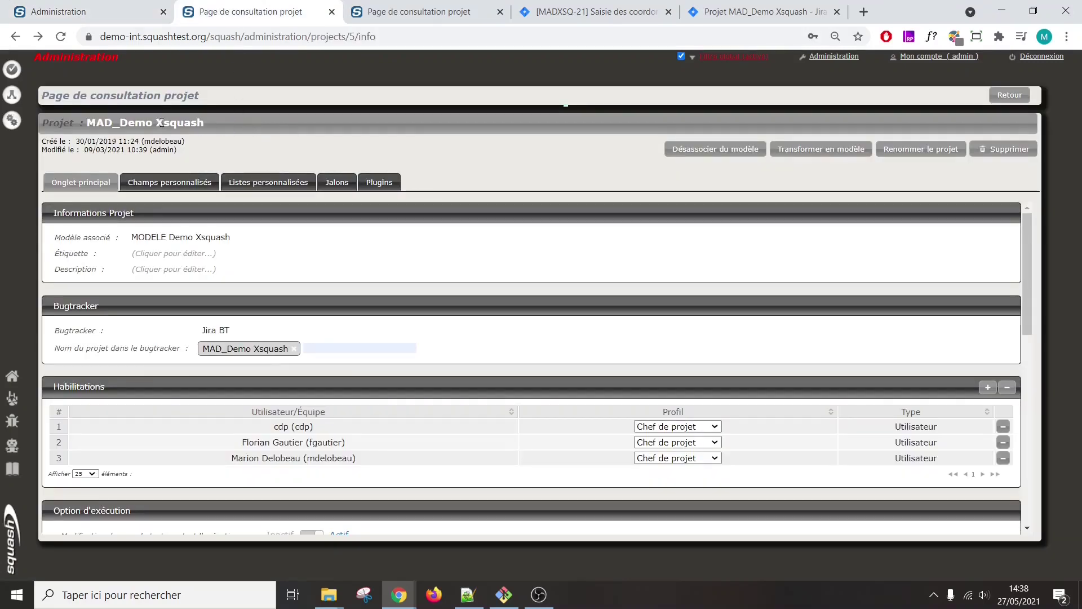
{"action": "left_click", "coordinate": [381, 187]}
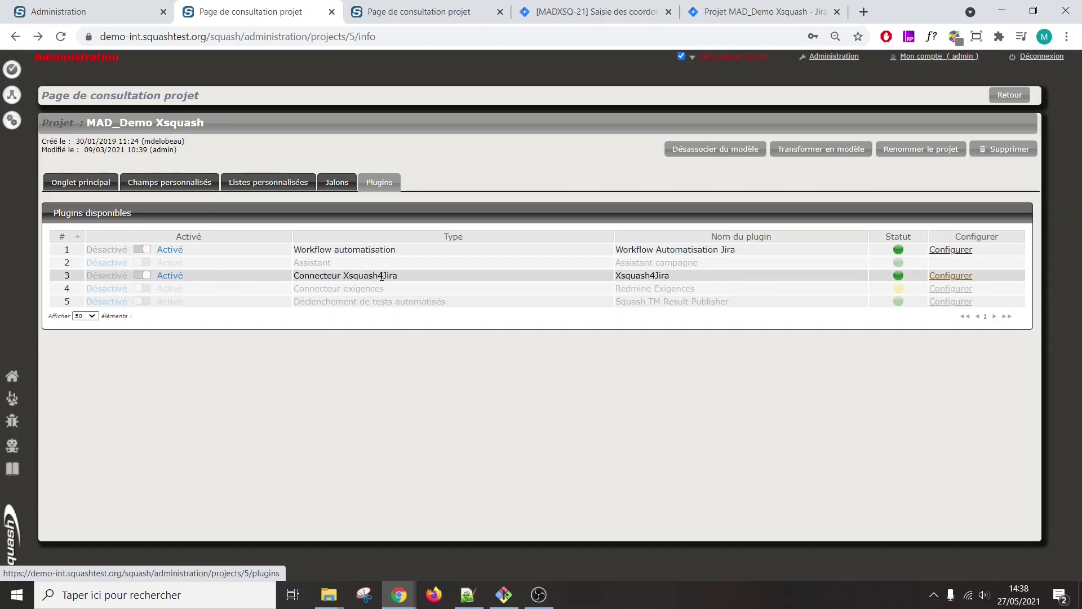
{"action": "left_click", "coordinate": [951, 277]}
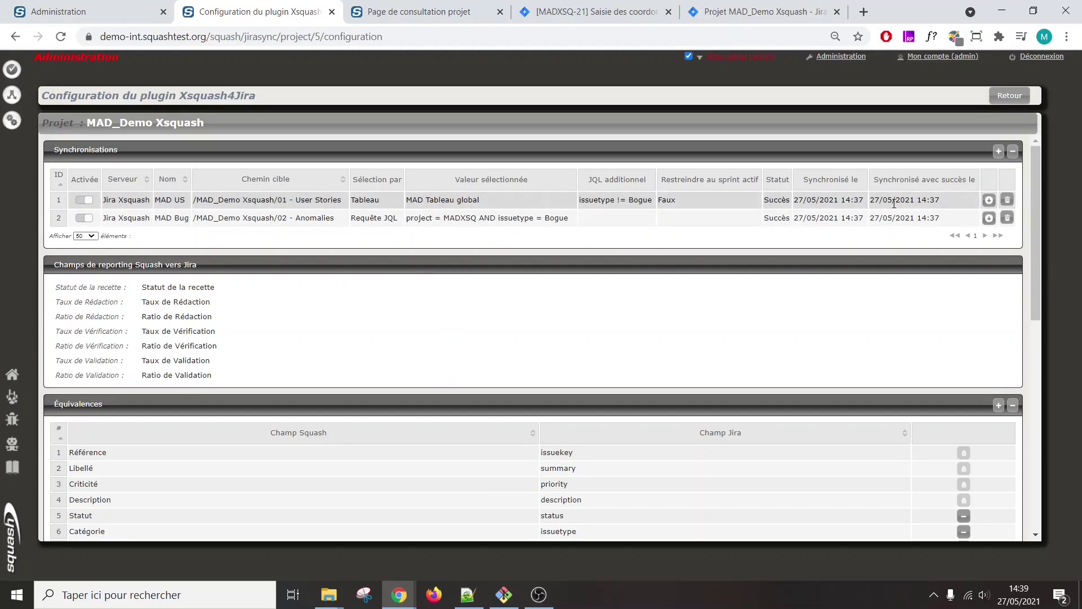
Step: Examine the form for adding a synchronisation, including its Sélection par options, and close it without adding one
{"action": "left_click", "coordinate": [998, 152]}
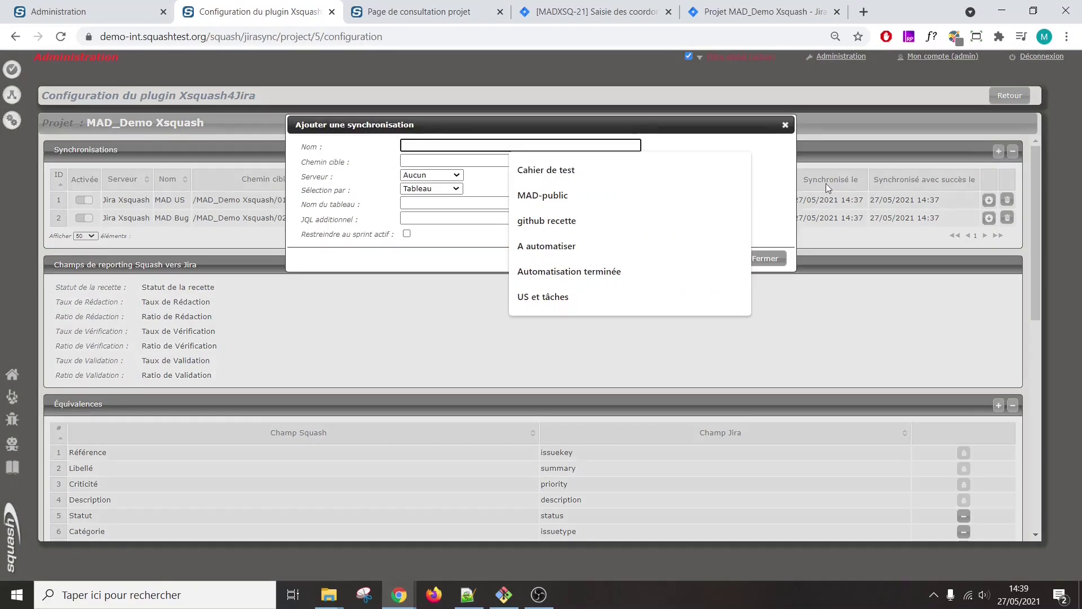
{"action": "left_click", "coordinate": [772, 186]}
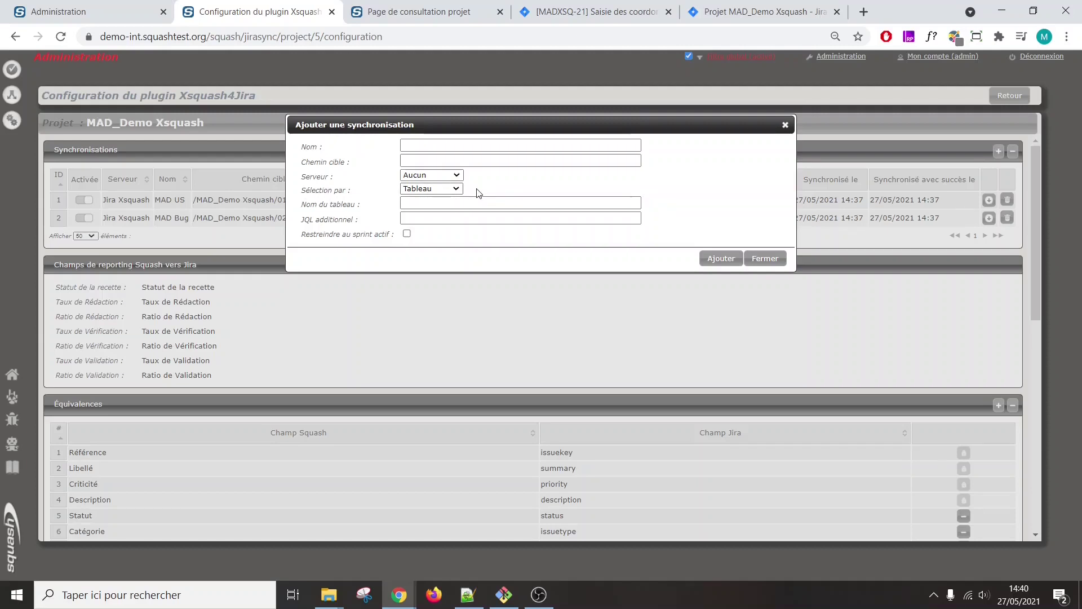
{"action": "left_click", "coordinate": [456, 189]}
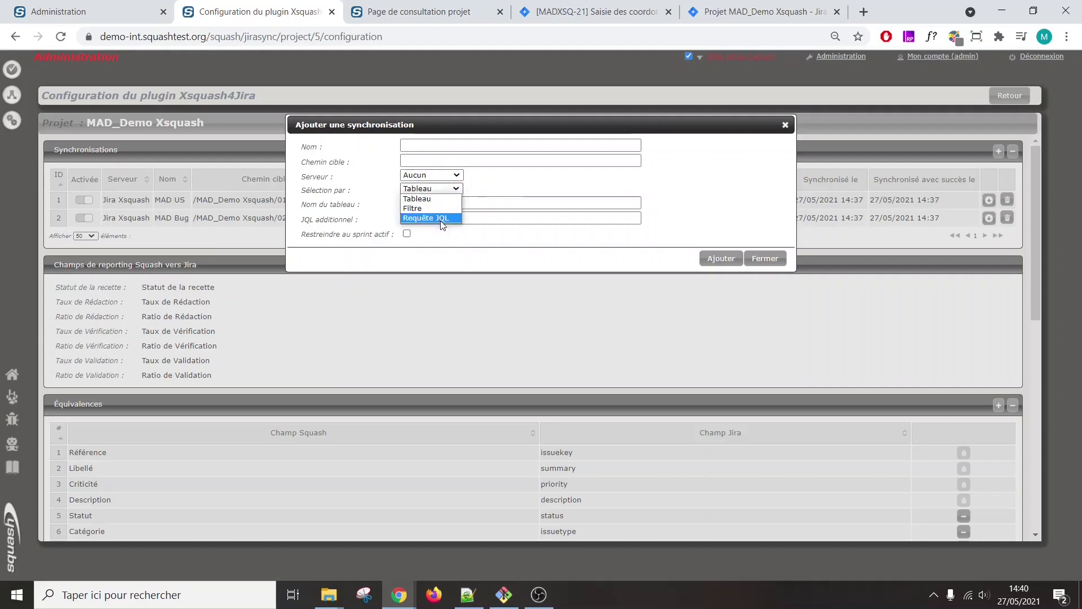
{"action": "left_click", "coordinate": [458, 188]}
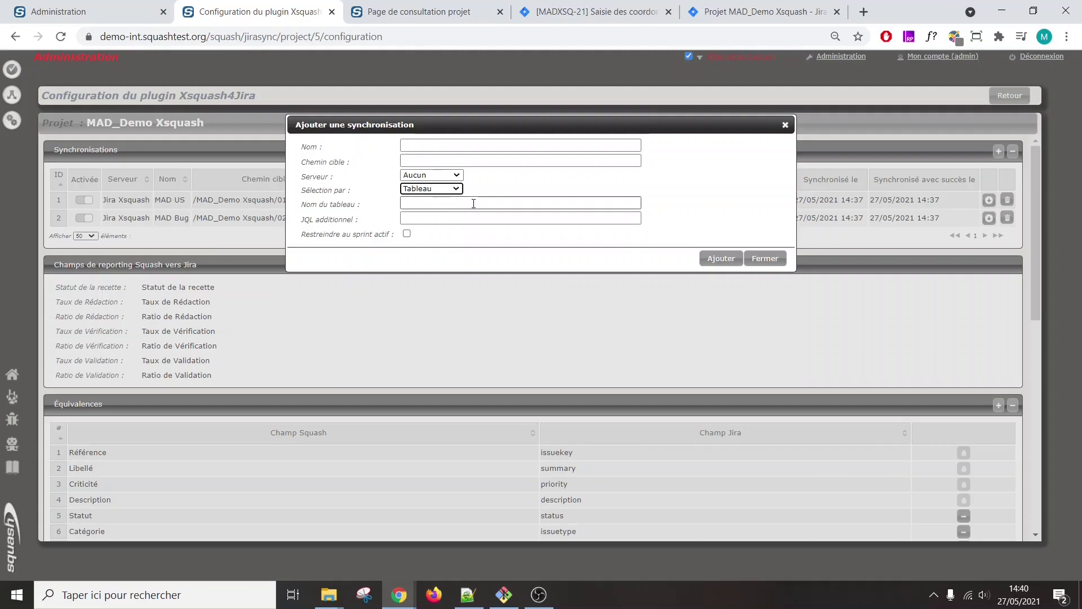
{"action": "left_click", "coordinate": [664, 204]}
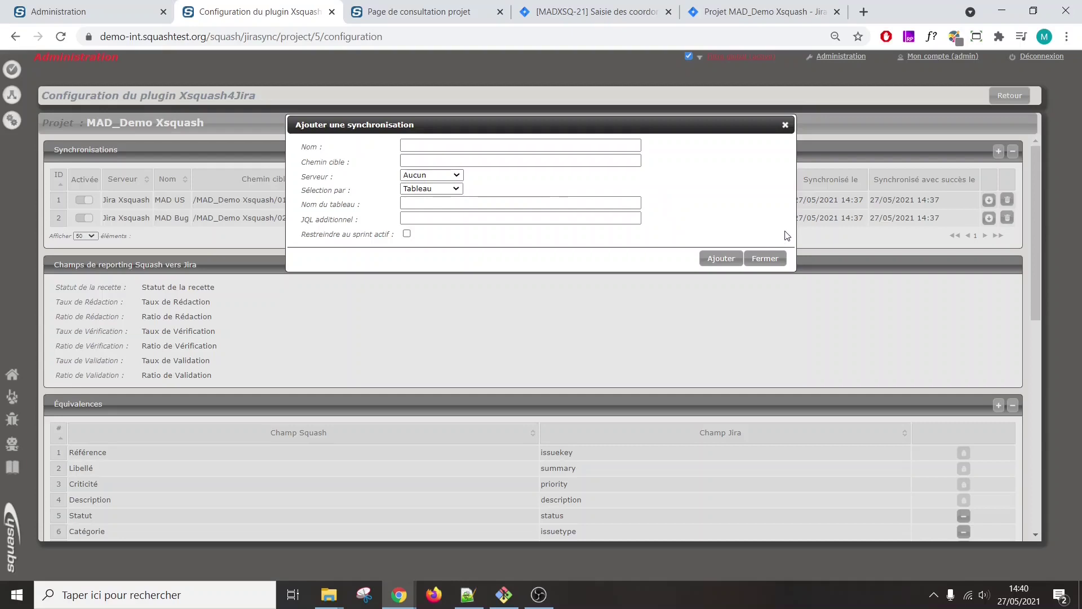
{"action": "left_click", "coordinate": [787, 126]}
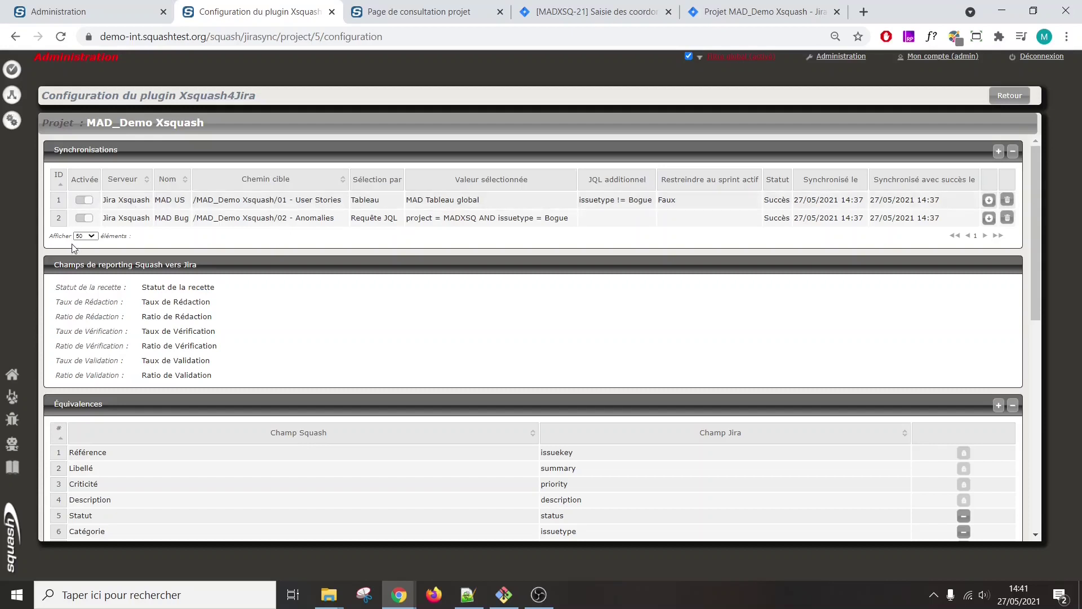
Step: Review the synchronisations' activation switches and the Squash-to-Jira reporting fields, opening Statut de la recette for editing and cancelling
{"action": "left_click", "coordinate": [88, 217]}
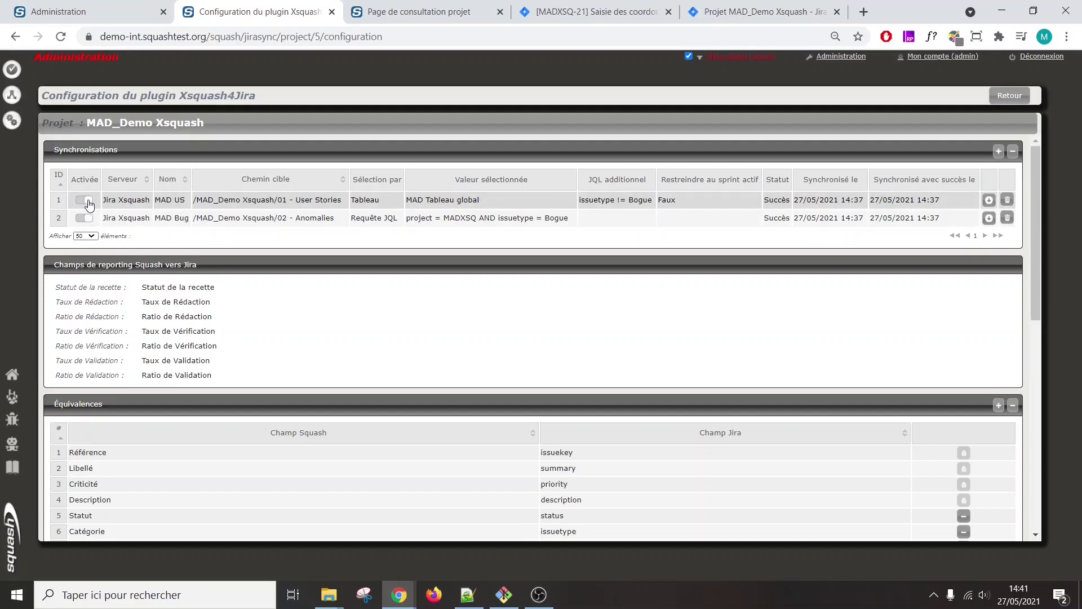
{"action": "left_click", "coordinate": [86, 201]}
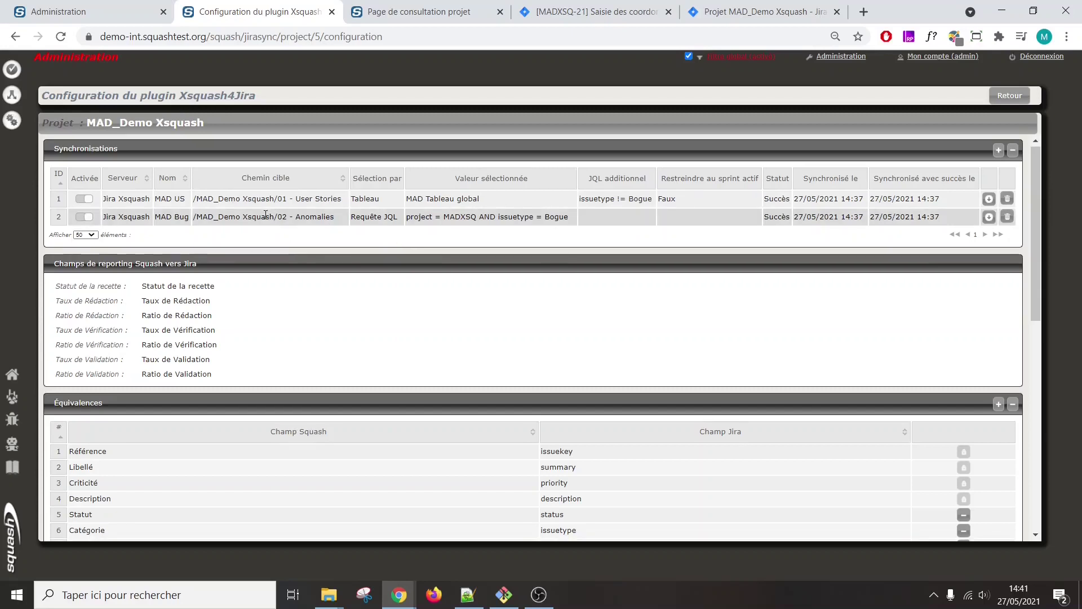
{"action": "scroll", "coordinate": [366, 237], "scroll_direction": "down", "scroll_amount": 1}
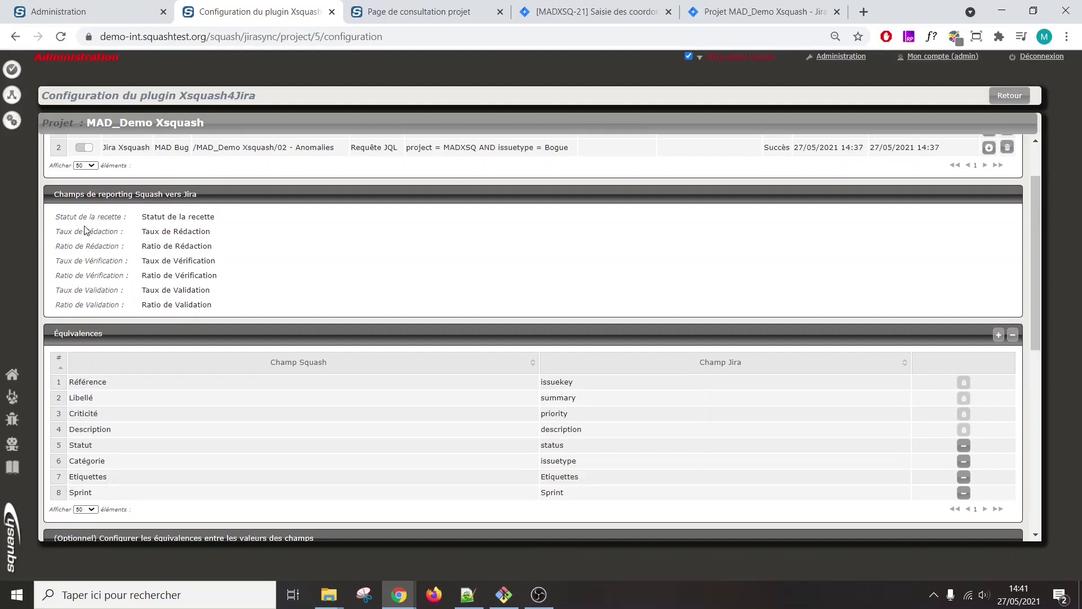
{"action": "left_click", "coordinate": [143, 217]}
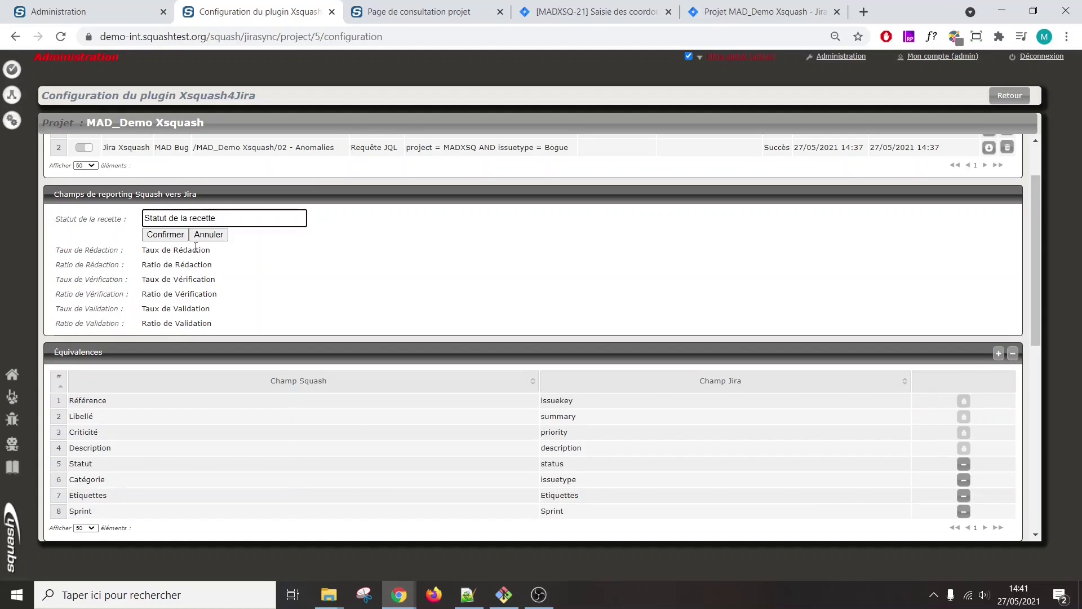
{"action": "left_click", "coordinate": [206, 236]}
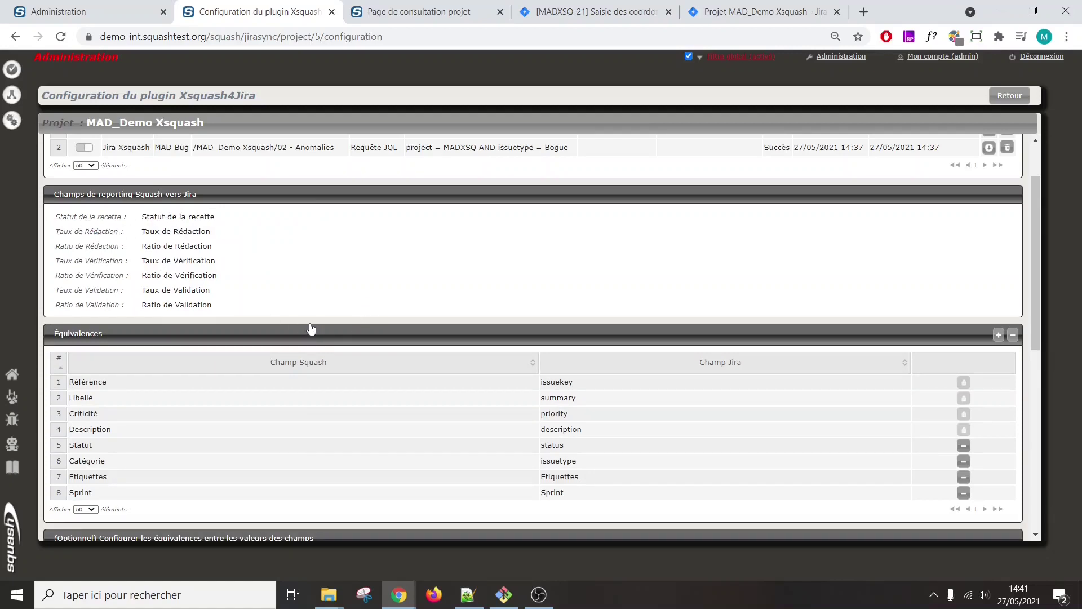
Step: Review the field equivalences between Squash and Jira, opening the Sprint row's Squash field for editing and cancelling
{"action": "scroll", "coordinate": [308, 309], "scroll_direction": "down", "scroll_amount": 4}
{"action": "scroll", "coordinate": [307, 306], "scroll_direction": "up", "scroll_amount": 1}
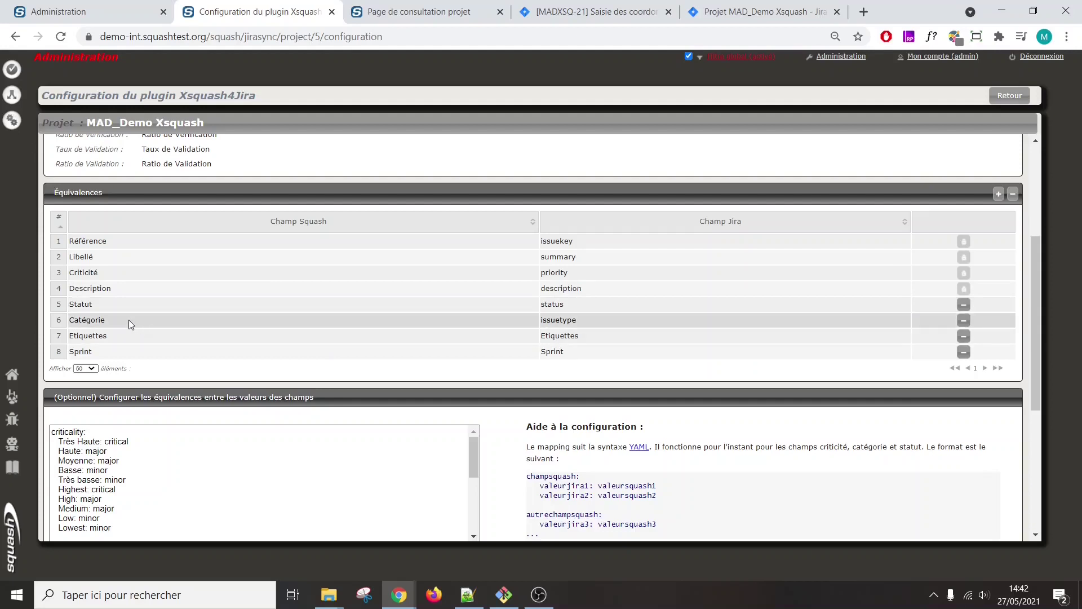
{"action": "left_click", "coordinate": [89, 354]}
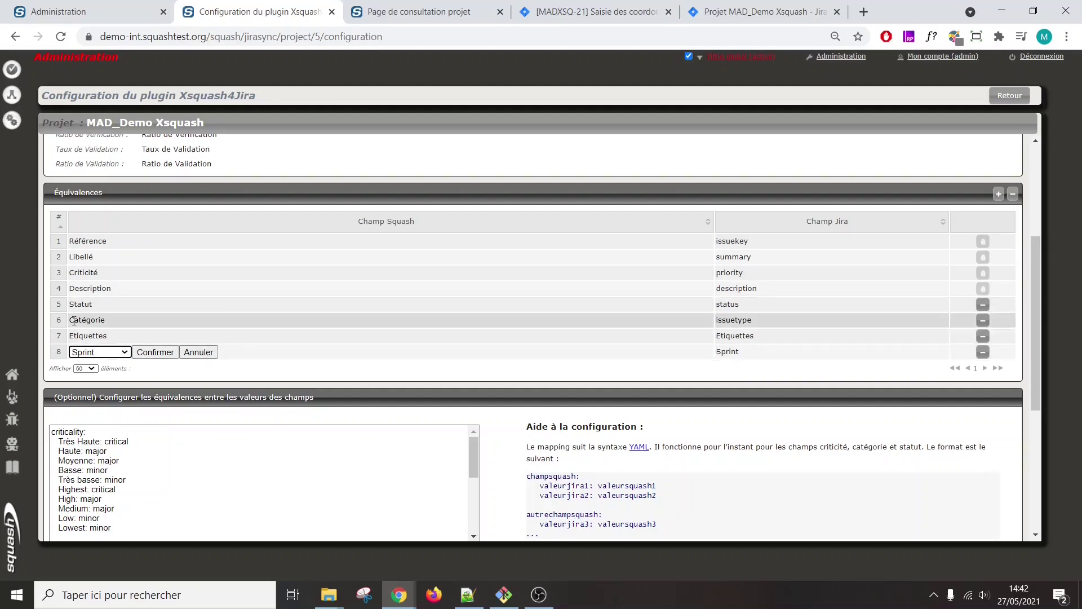
{"action": "left_click", "coordinate": [200, 353]}
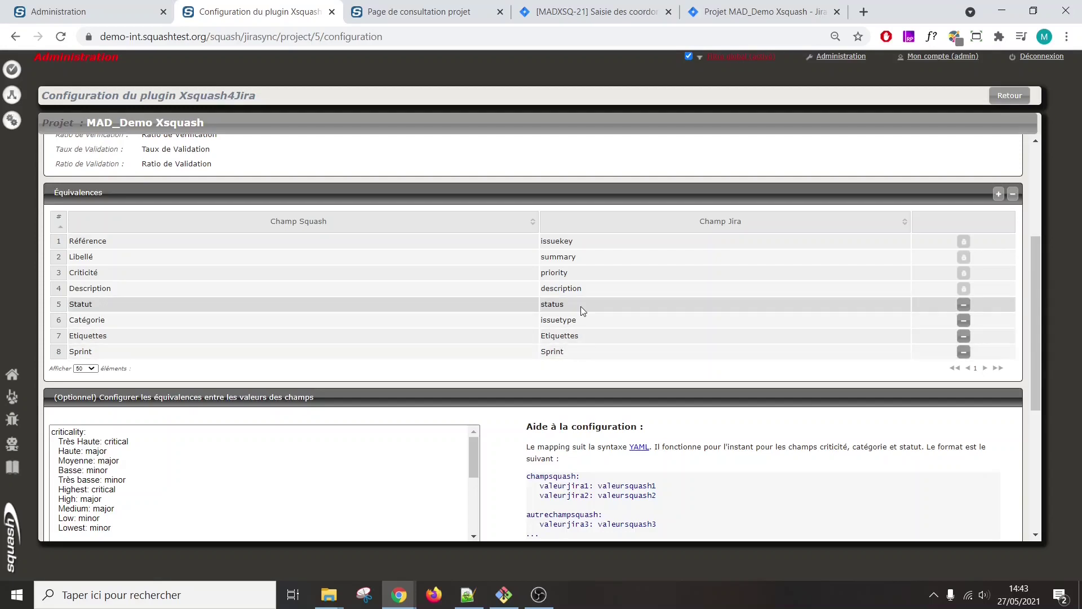
Step: Review the optional equivalences for field values and for links between requirements in the plugin configuration
{"action": "scroll", "coordinate": [380, 327], "scroll_direction": "down", "scroll_amount": 3}
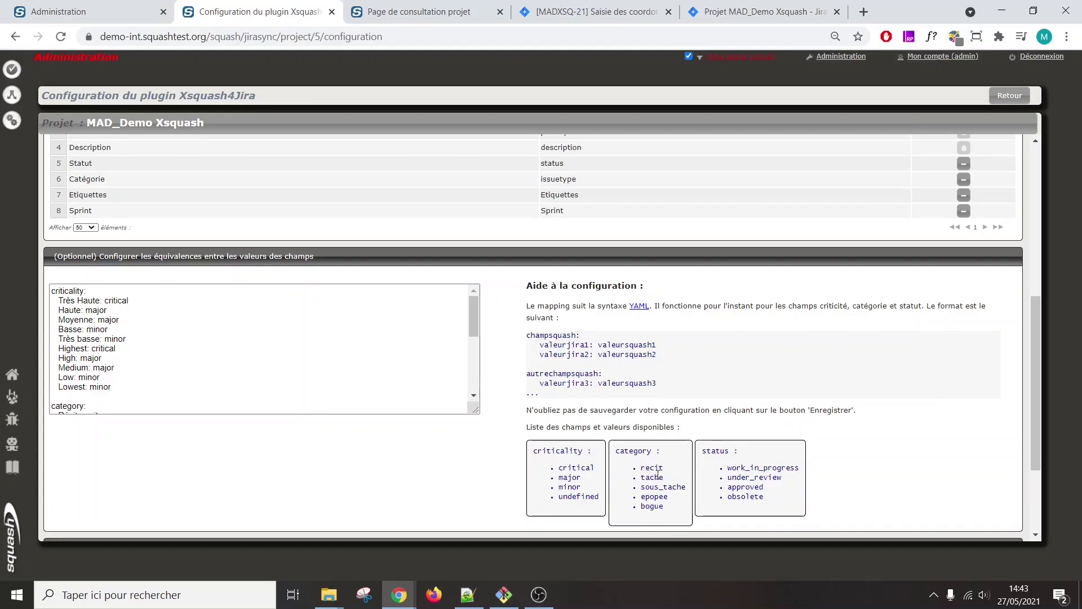
{"action": "scroll", "coordinate": [652, 467], "scroll_direction": "down", "scroll_amount": 2}
{"action": "scroll", "coordinate": [651, 465], "scroll_direction": "down", "scroll_amount": 1}
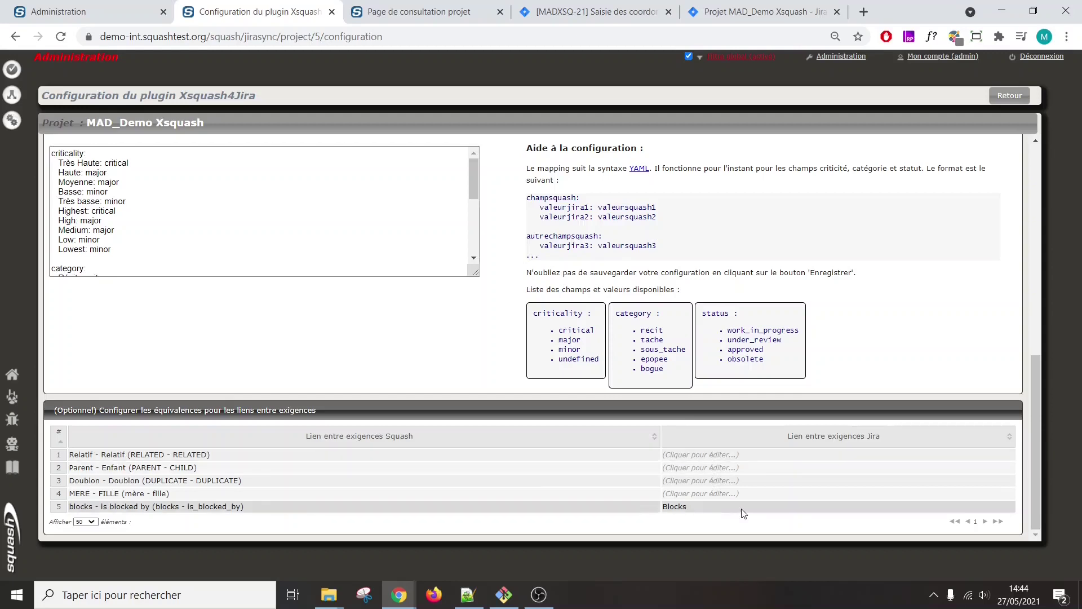
{"action": "scroll", "coordinate": [462, 366], "scroll_direction": "up", "scroll_amount": 3}
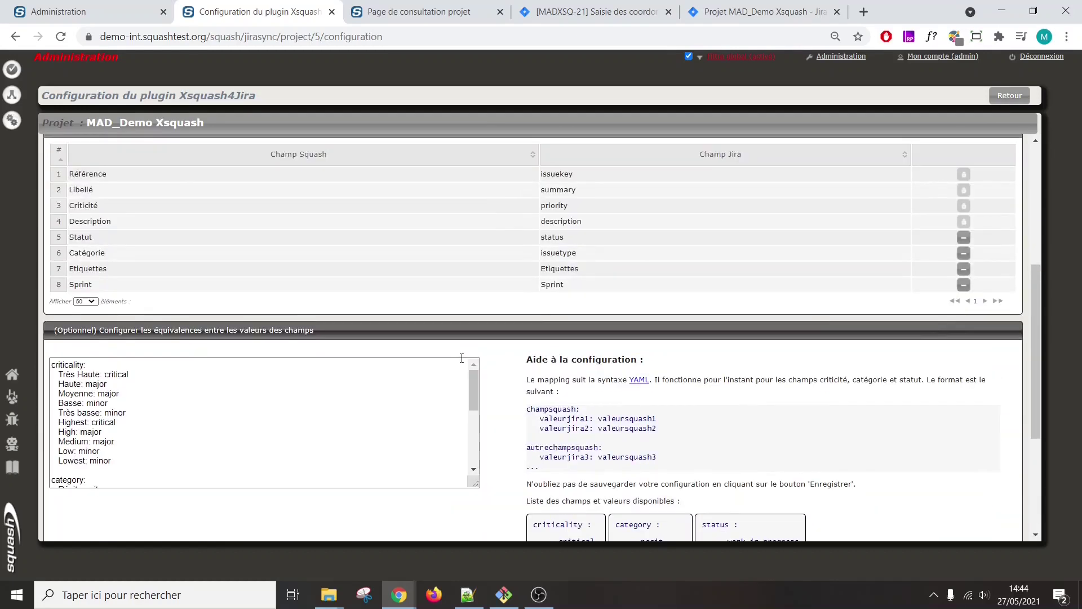
{"action": "scroll", "coordinate": [463, 357], "scroll_direction": "up", "scroll_amount": 4}
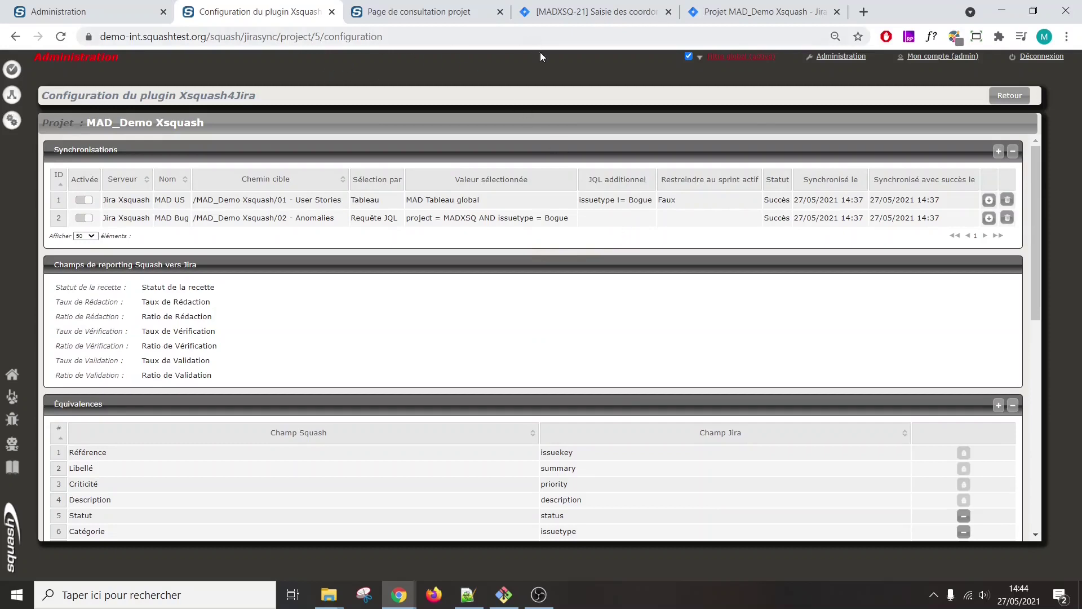
Step: Switch to Jira, open the global Xsquash configuration and compare its Squash TM server list with the Squash plugin's synchronisation servers
{"action": "left_click", "coordinate": [601, 14]}
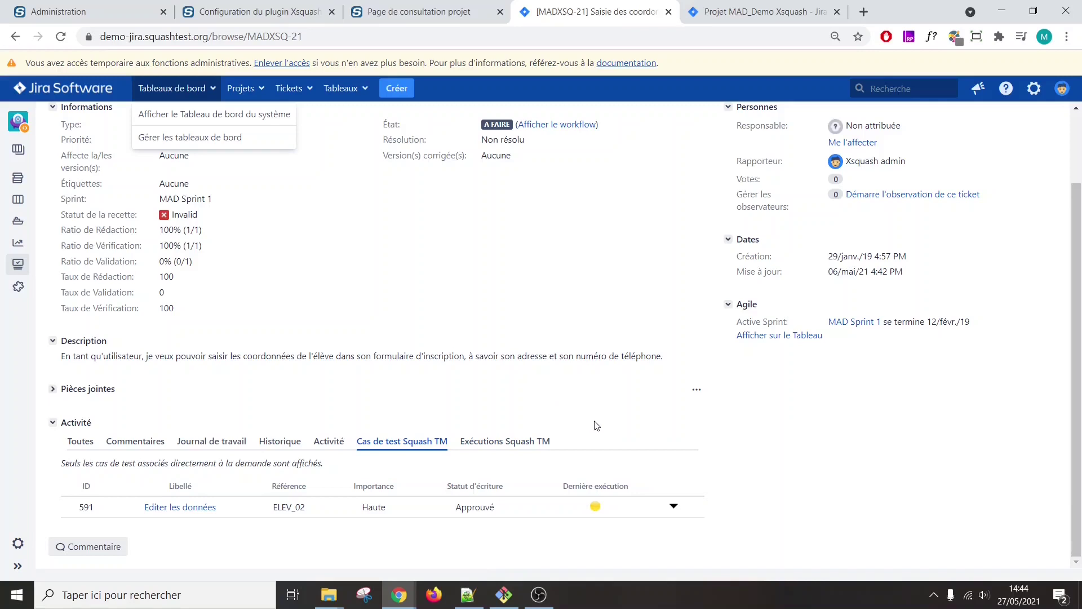
{"action": "left_click", "coordinate": [1034, 90]}
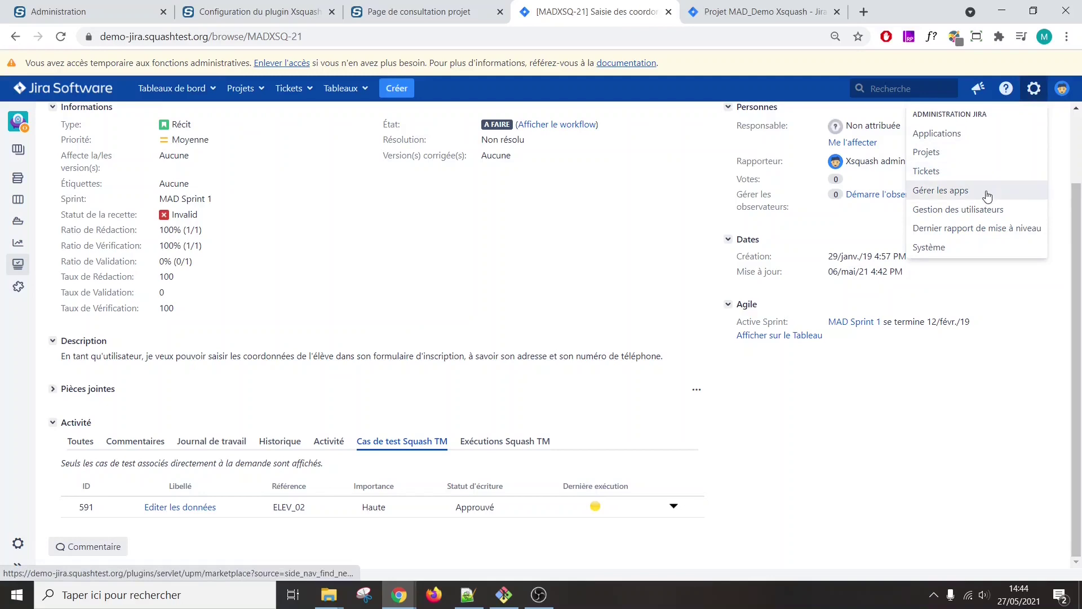
{"action": "left_click", "coordinate": [951, 196]}
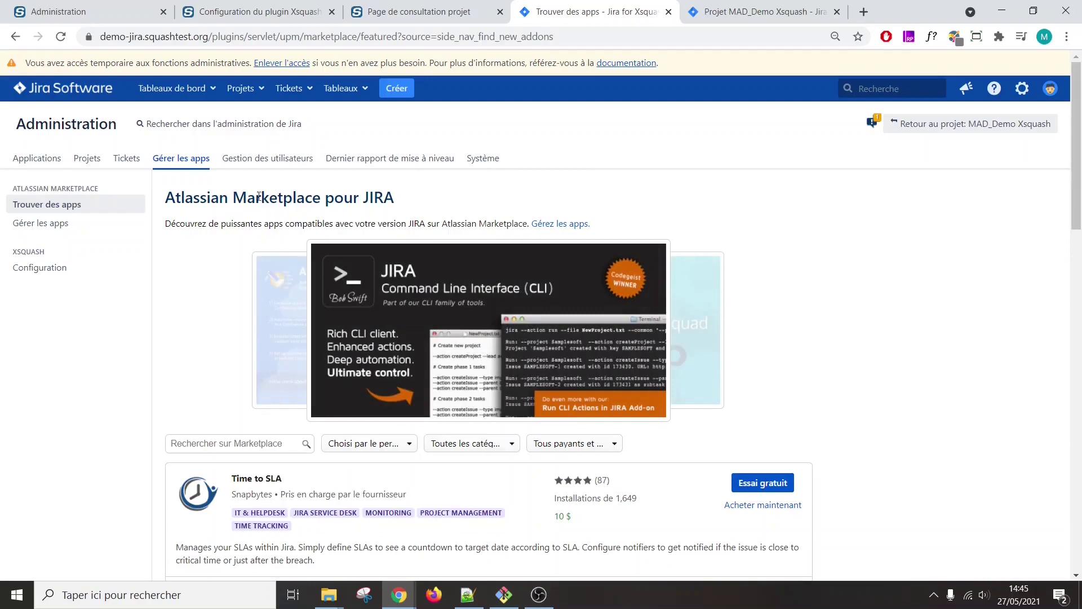
{"action": "left_click", "coordinate": [26, 270]}
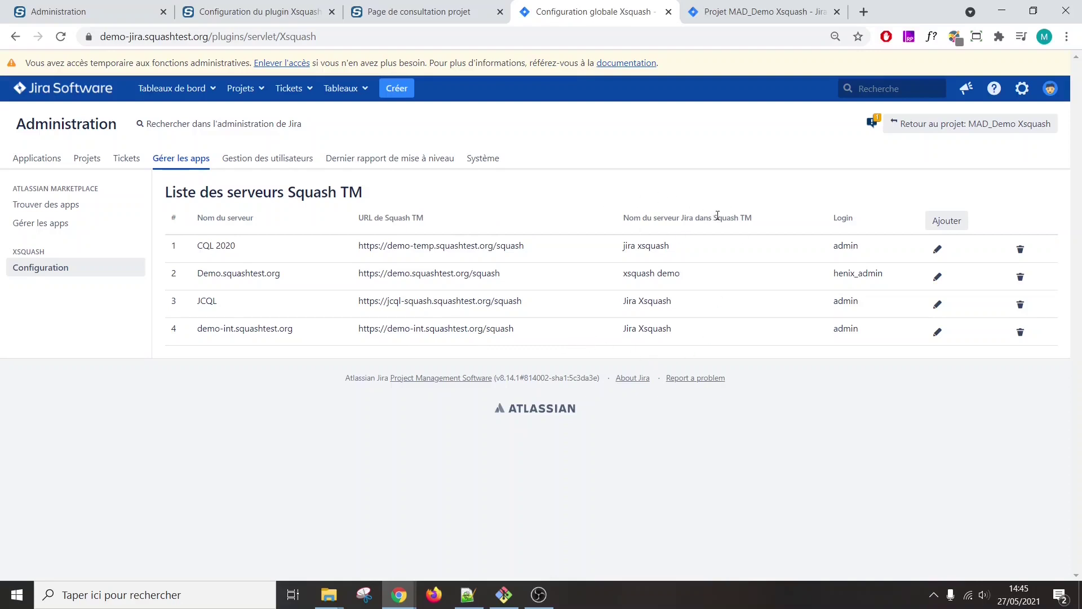
{"action": "left_click", "coordinate": [298, 8]}
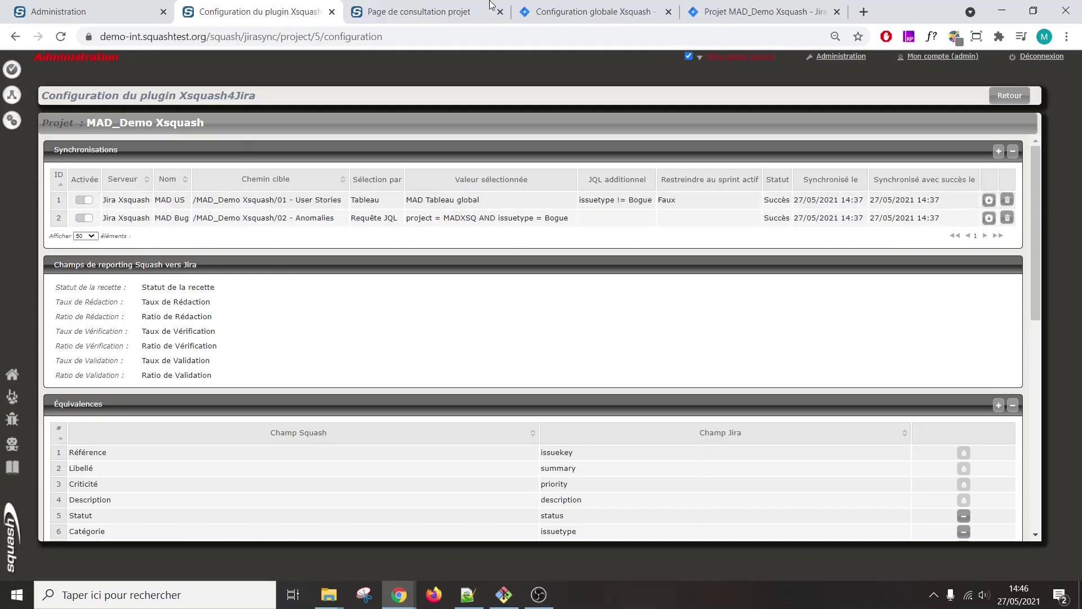
{"action": "left_click", "coordinate": [576, 9]}
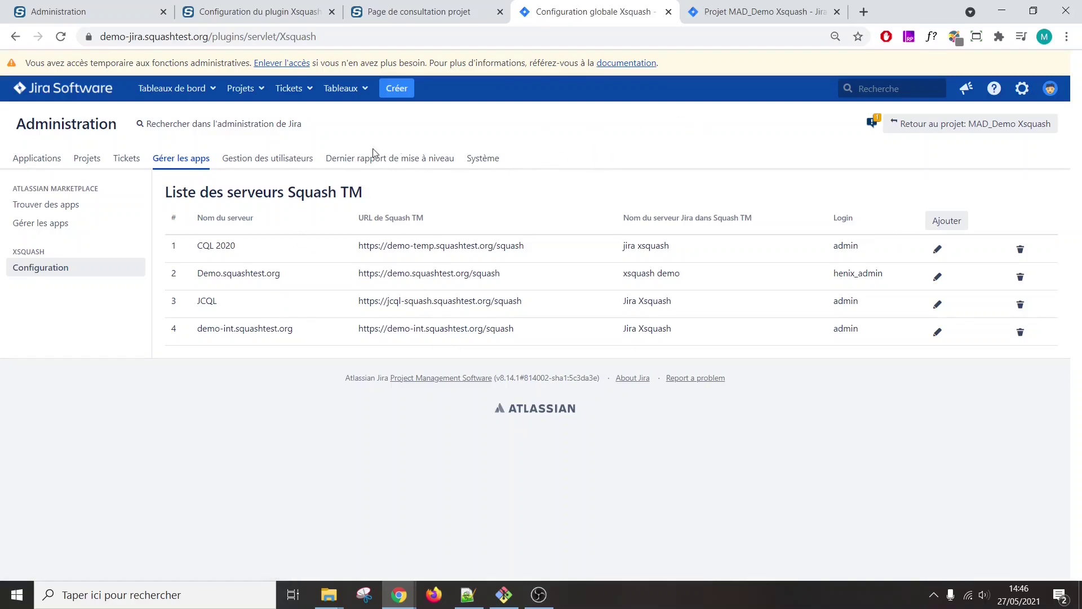
Step: Examine the Xsquash configuration in the MAD_Demo Xsquash Jira project settings and close it without saving
{"action": "left_click", "coordinate": [748, 11]}
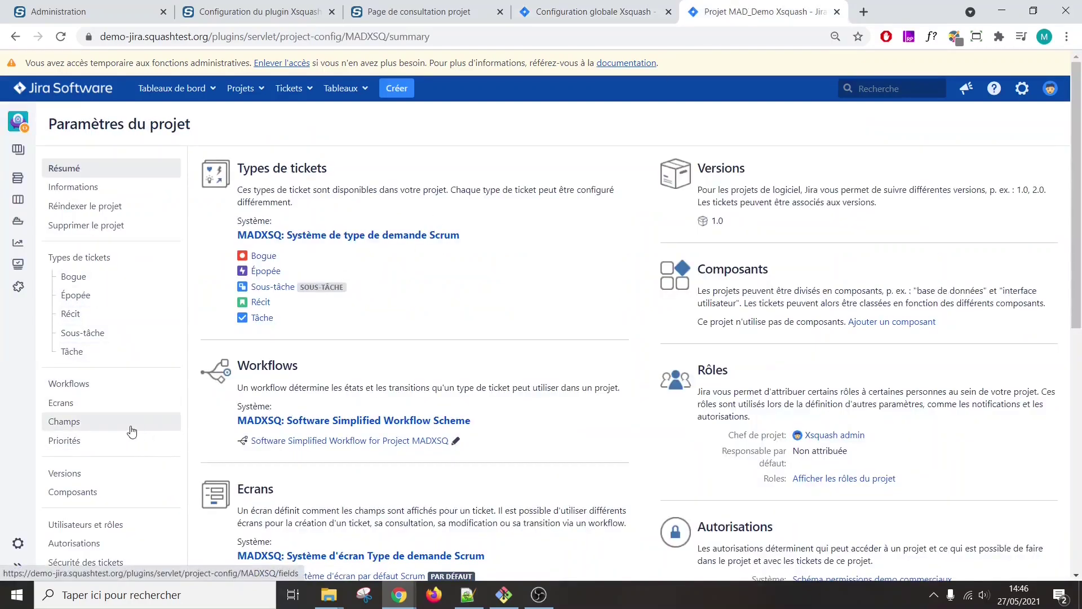
{"action": "scroll", "coordinate": [119, 431], "scroll_direction": "down", "scroll_amount": 4}
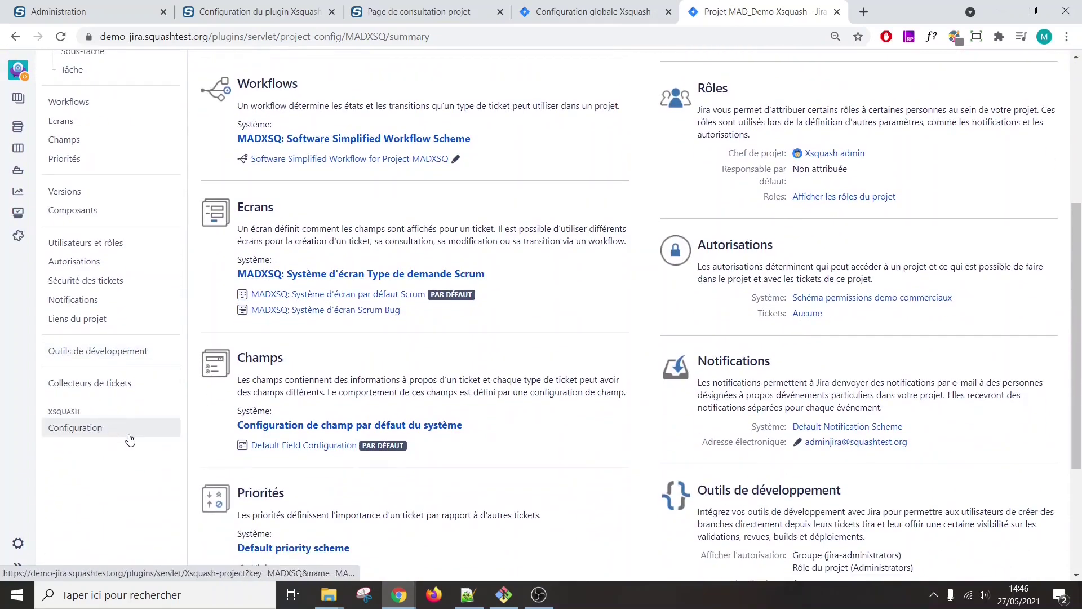
{"action": "left_click", "coordinate": [57, 428]}
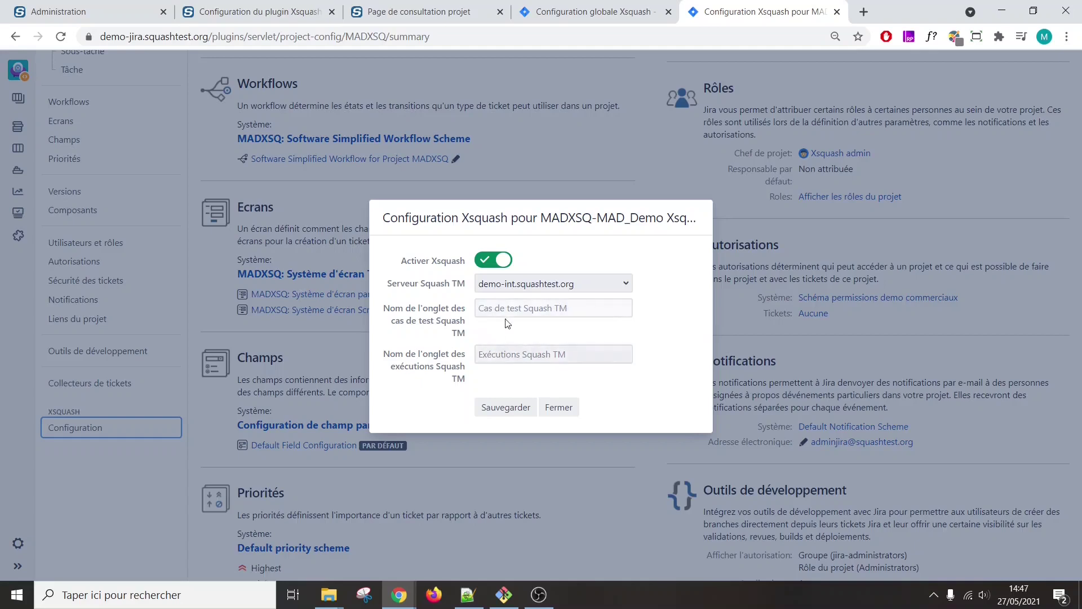
{"action": "left_click", "coordinate": [564, 409]}
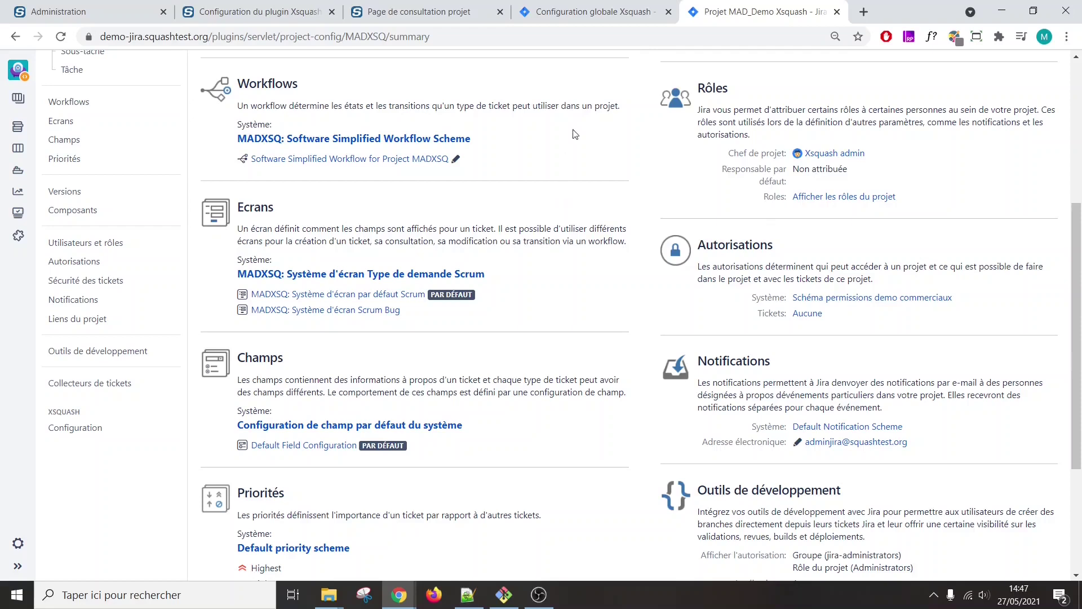
Step: Switch to Squash TM administration, open the Jira BT bugtracker from the bugtracker list and review its authentication protocol and policy
{"action": "left_click", "coordinate": [399, 17]}
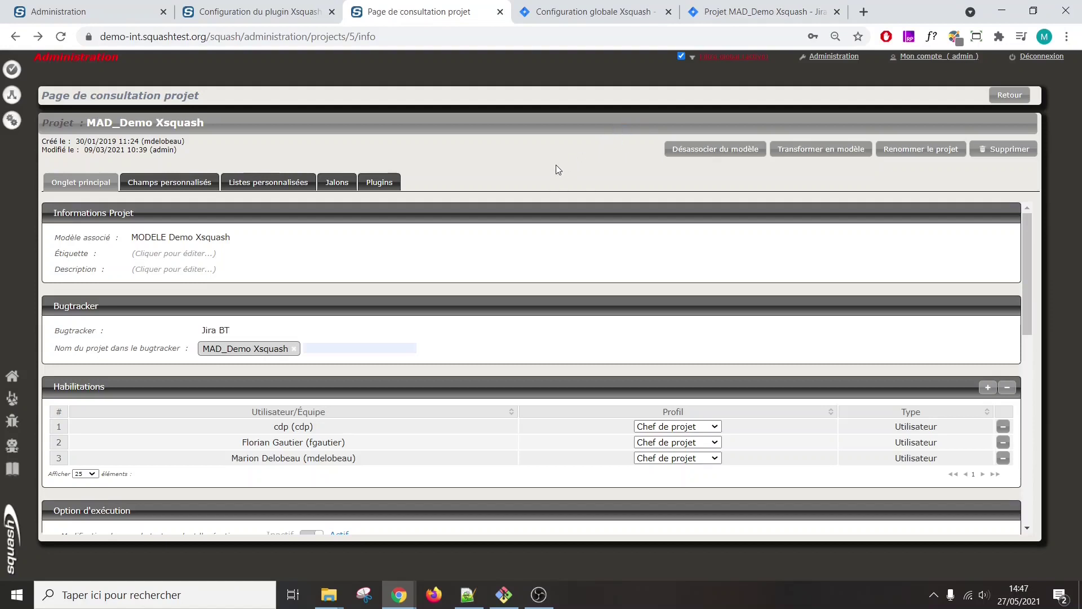
{"action": "left_click", "coordinate": [78, 13]}
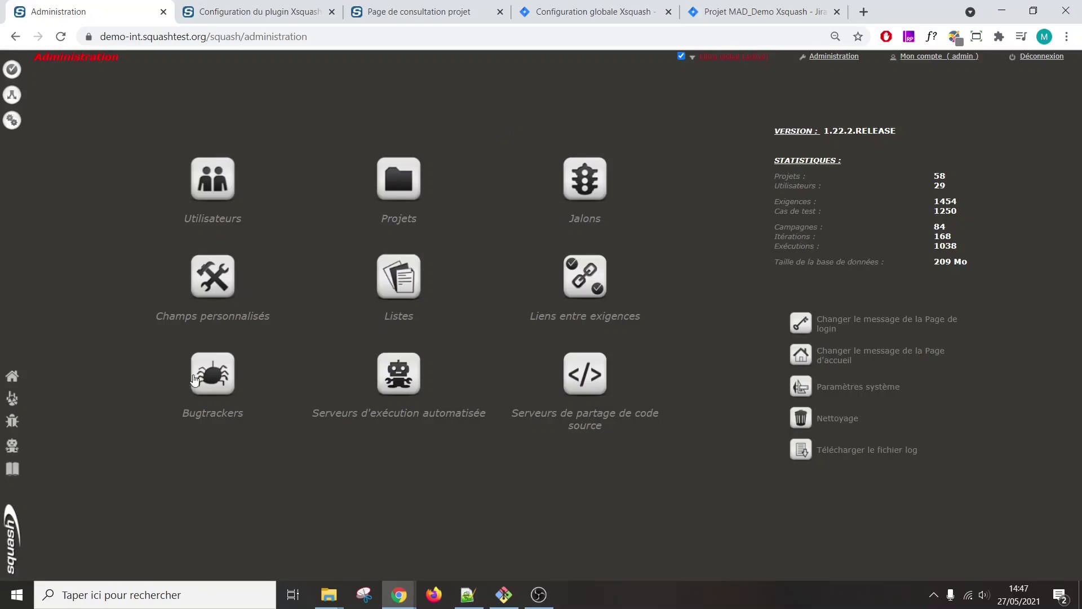
{"action": "left_click", "coordinate": [212, 381]}
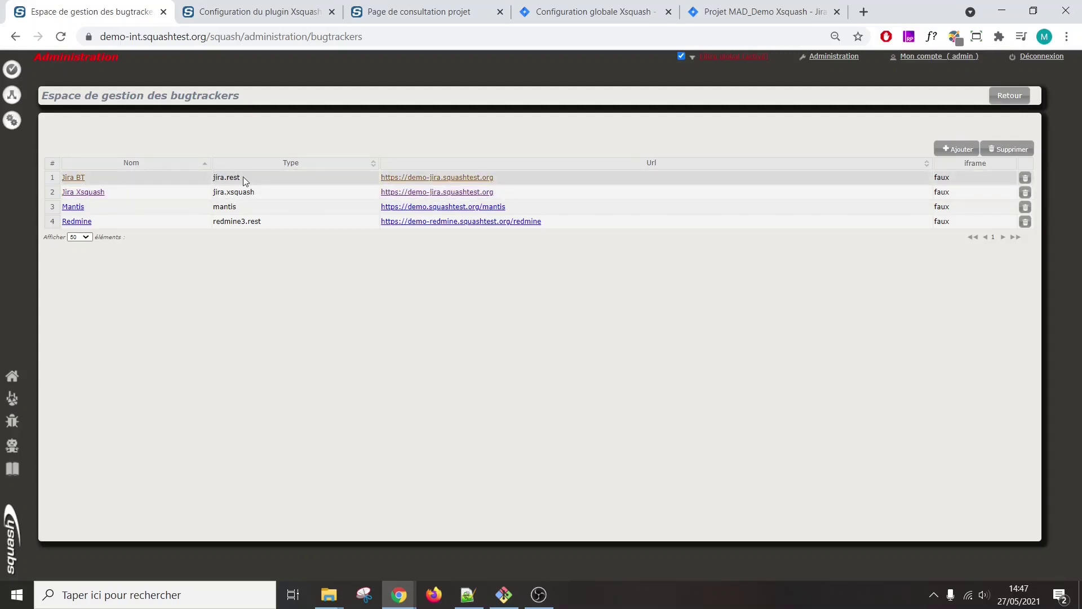
{"action": "left_click", "coordinate": [72, 178]}
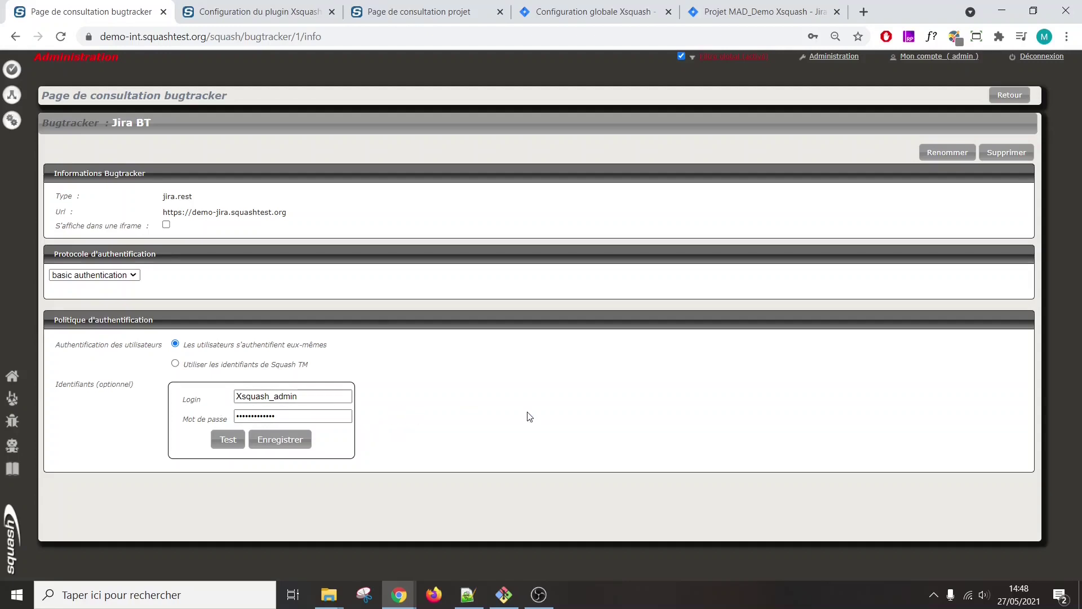
Step: Return to the MAD_Demo Xsquash project page and examine its bugtracker settings, opening the bugtracker field for editing and leaving it without a change
{"action": "left_click", "coordinate": [434, 13]}
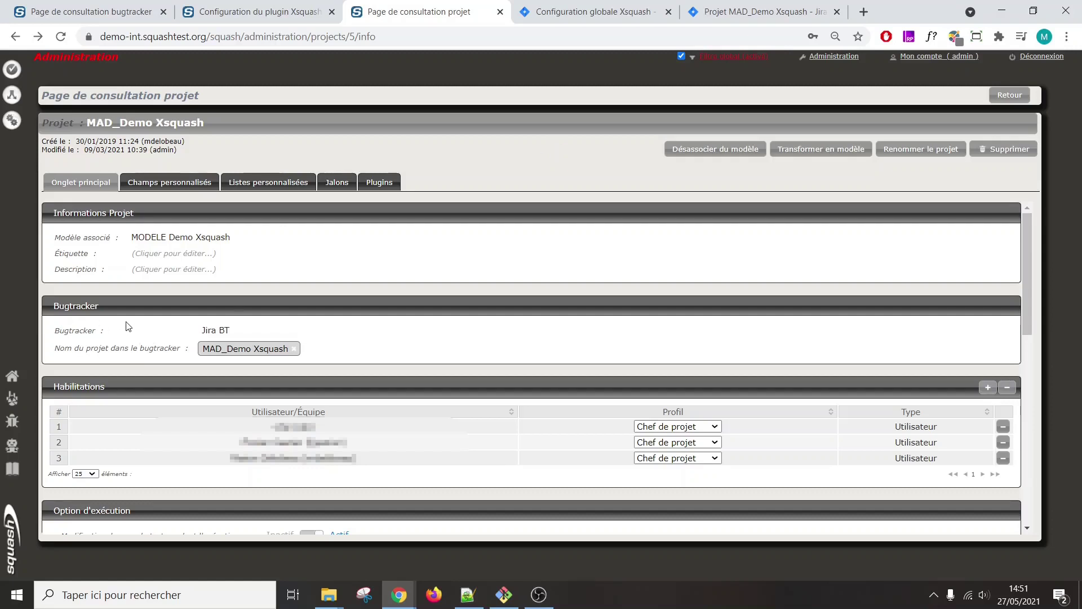
{"action": "left_click", "coordinate": [204, 329]}
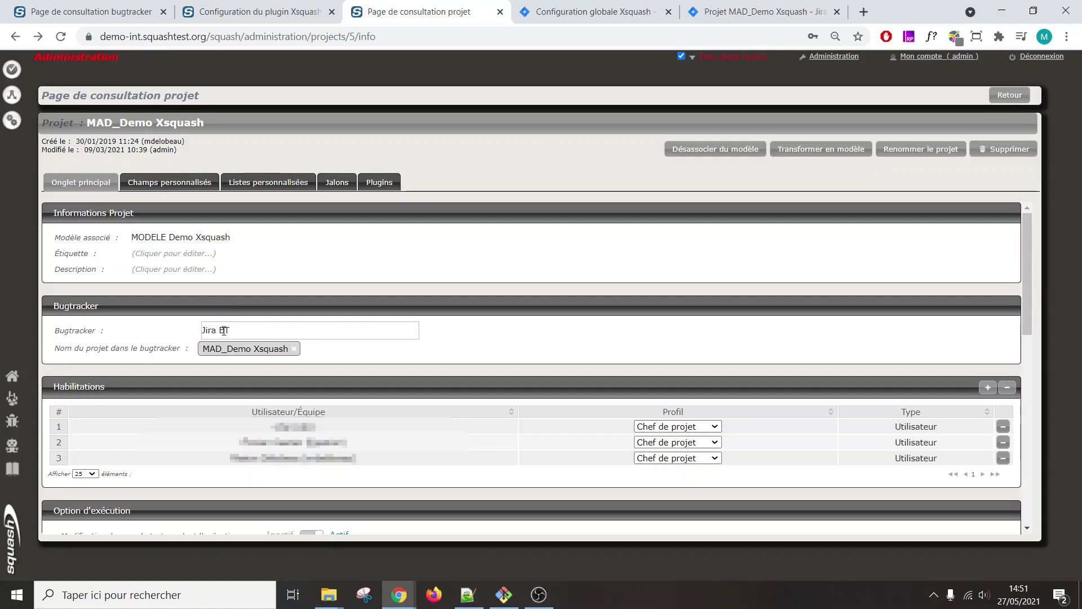
{"action": "left_click", "coordinate": [160, 347]}
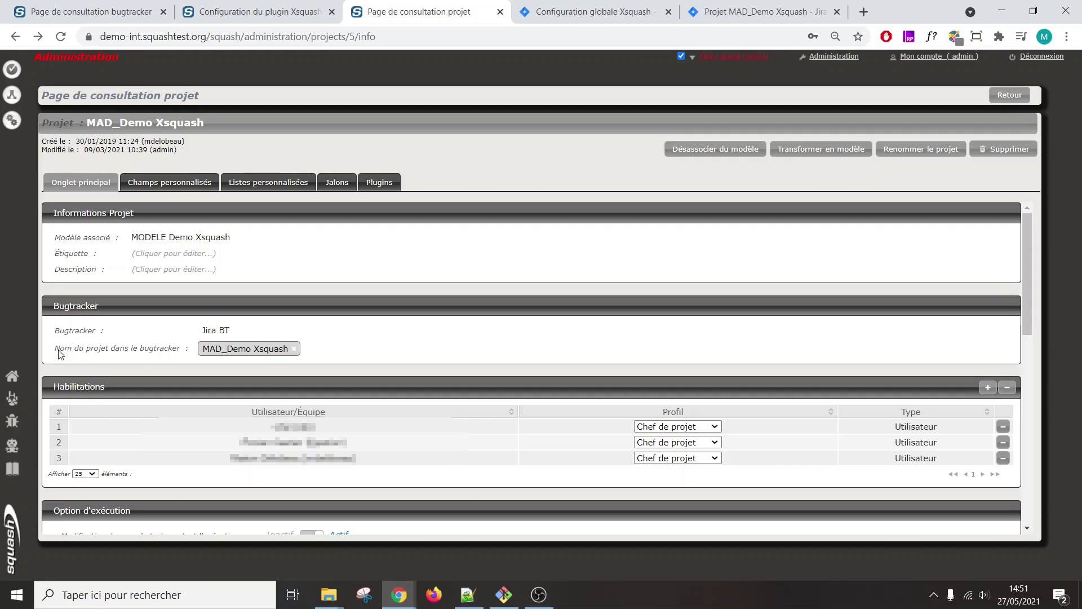